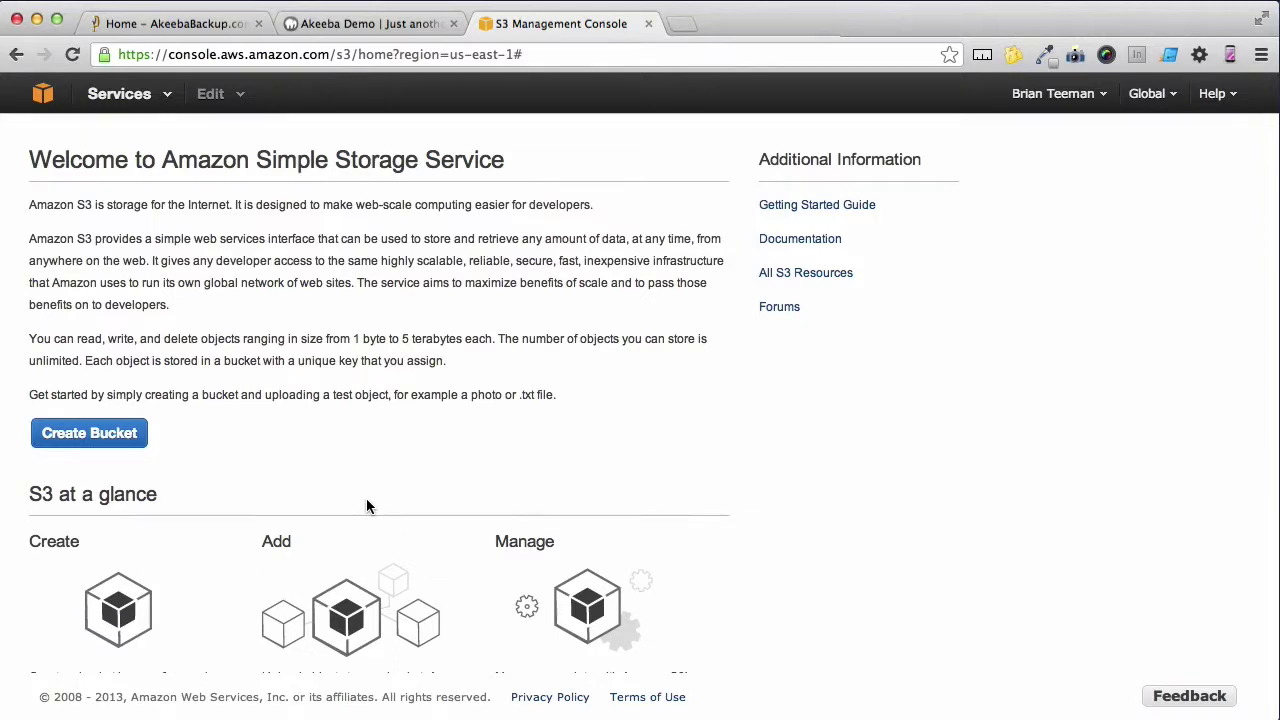
Create an S3 bucket named 'akeebademocom', keeping the default US Standard region.
left_click(89, 433)
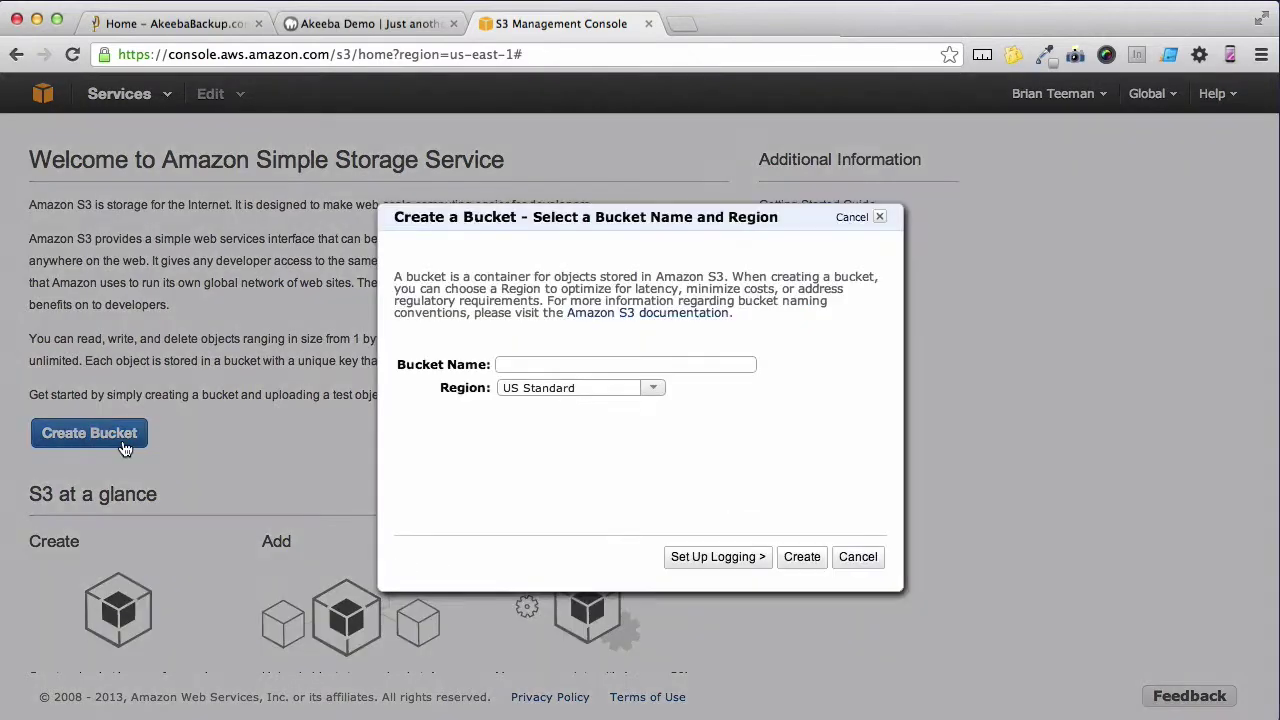
left_click(545, 364)
type("akeebadem")
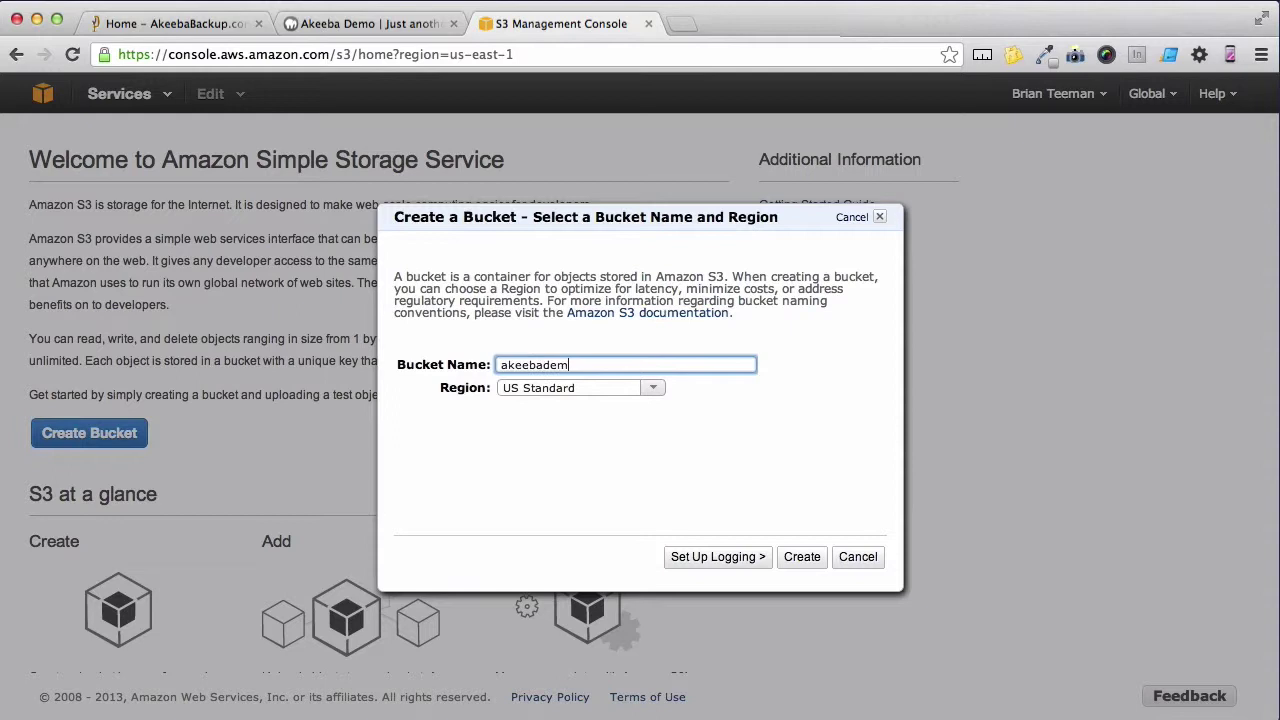
type("ocom")
left_click(802, 557)
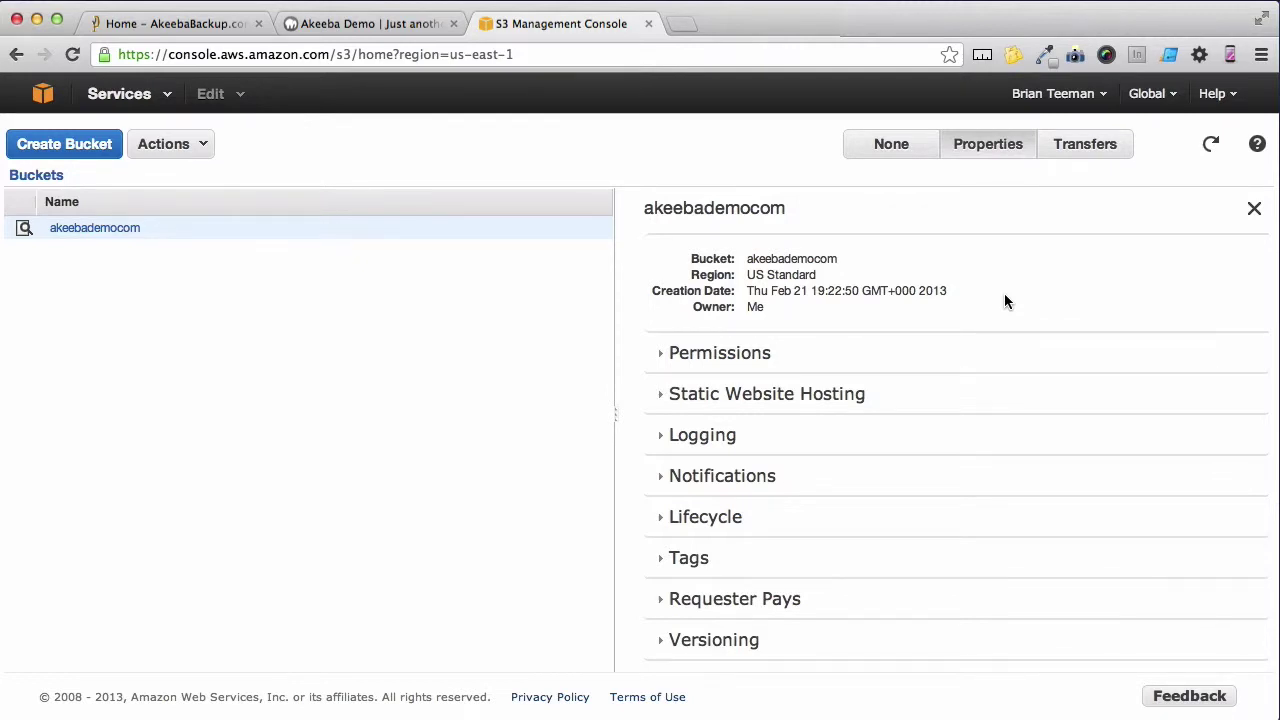
Under Security Credentials, create a new access key and show its key ID and secret.
left_click(1102, 93)
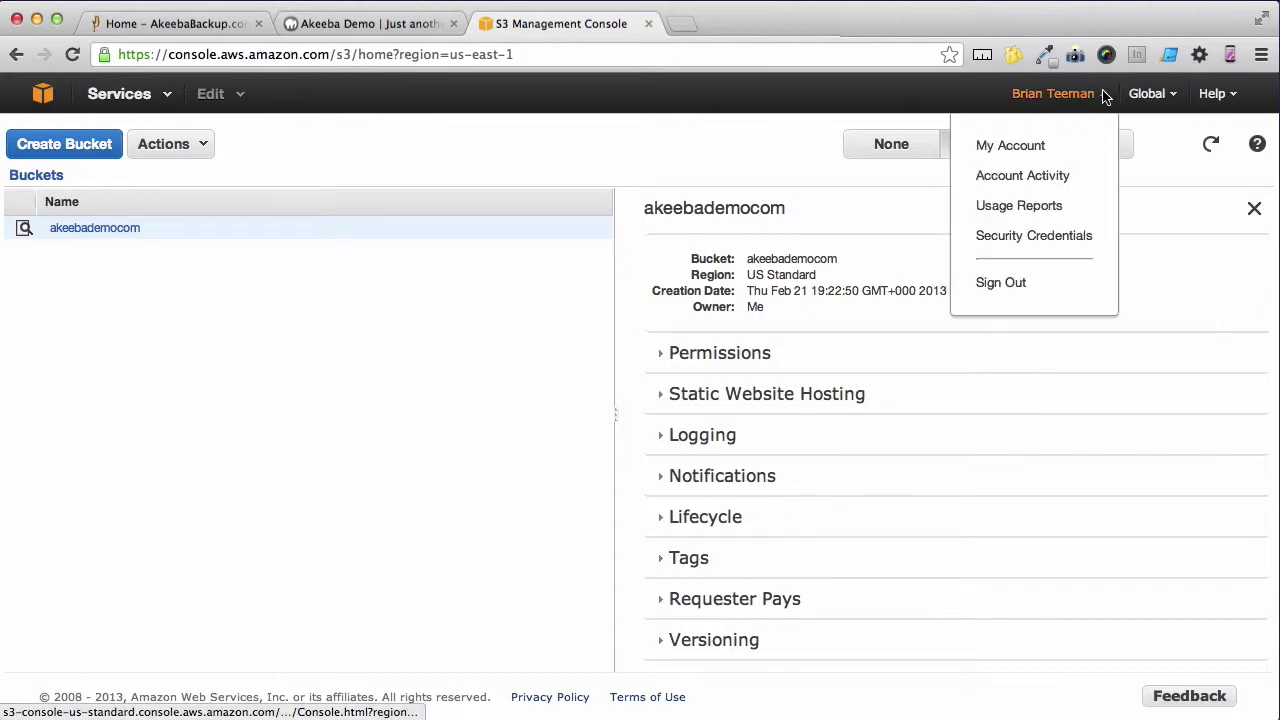
left_click(1052, 237)
left_click(414, 366)
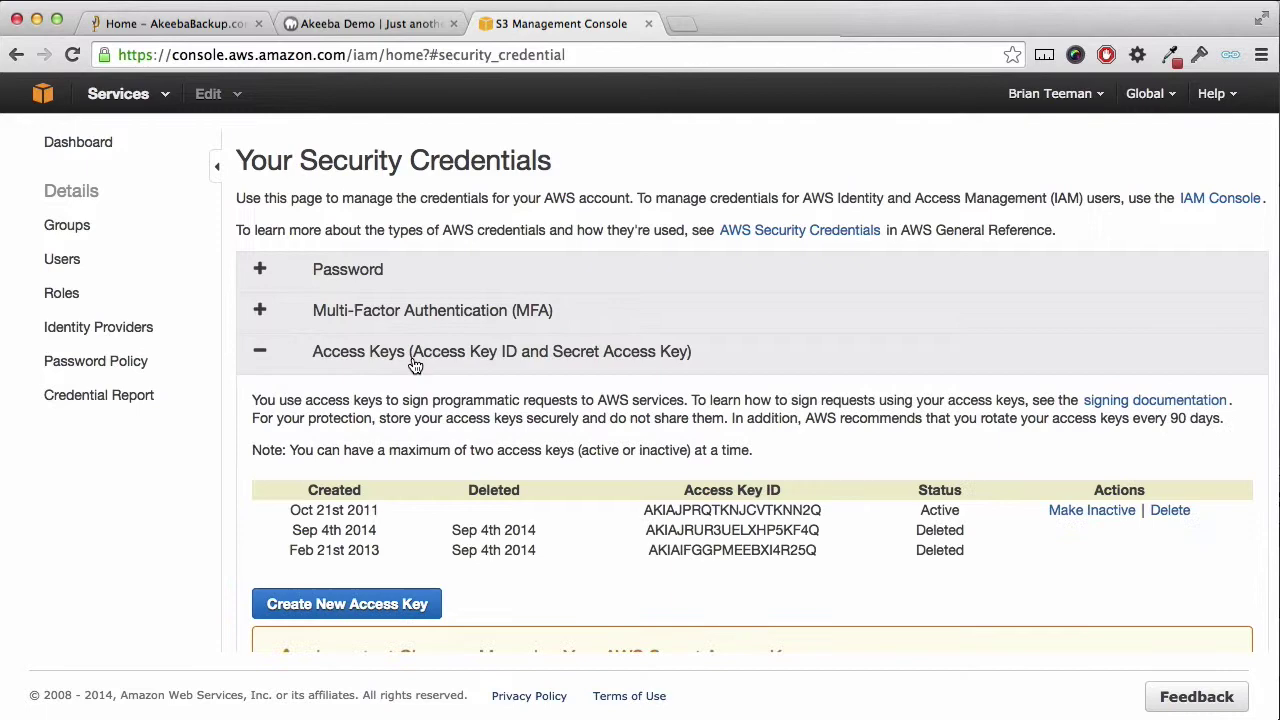
left_click(409, 604)
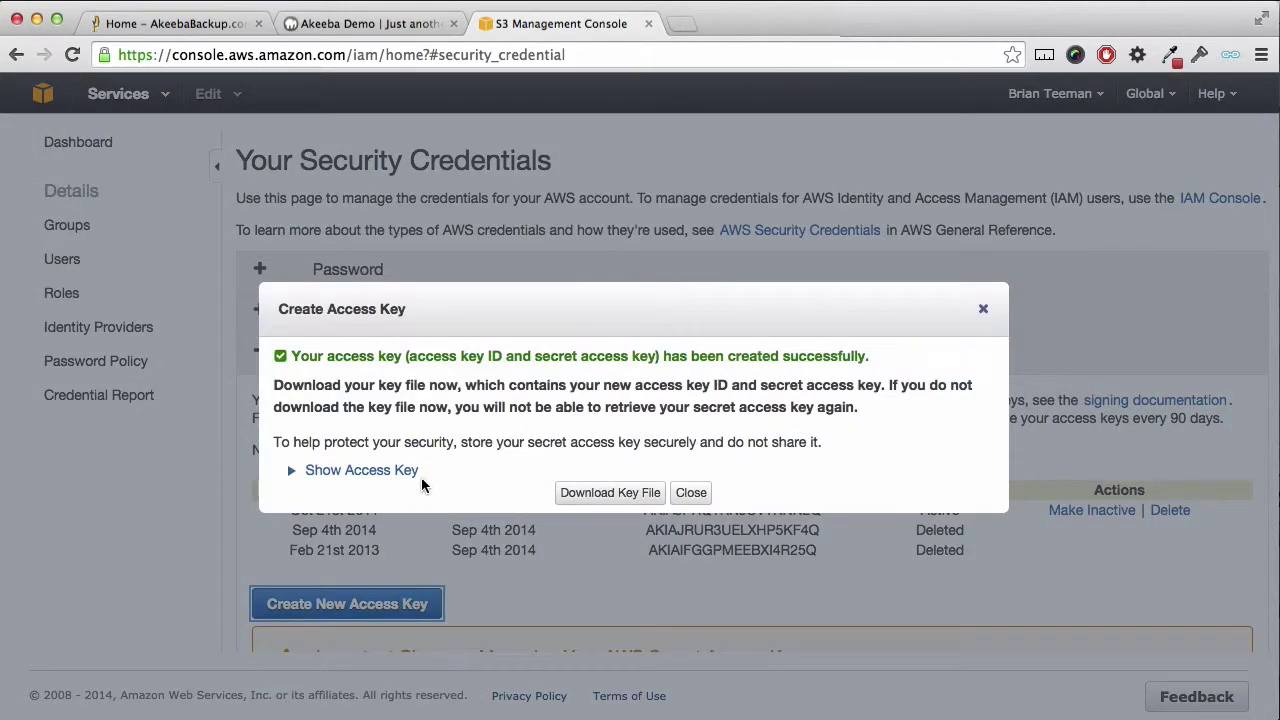
left_click(380, 474)
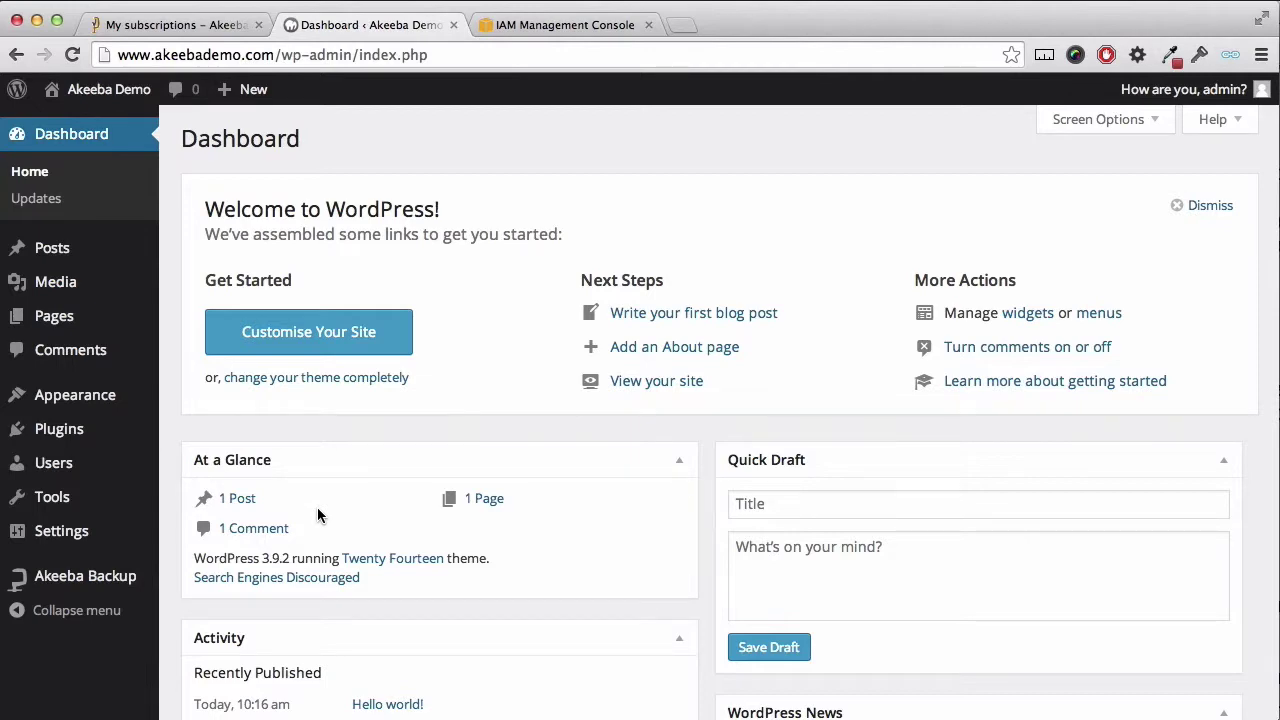
In the backup profile configuration, set Data processing engine to 'Upload to Amazon S3'.
left_click(95, 586)
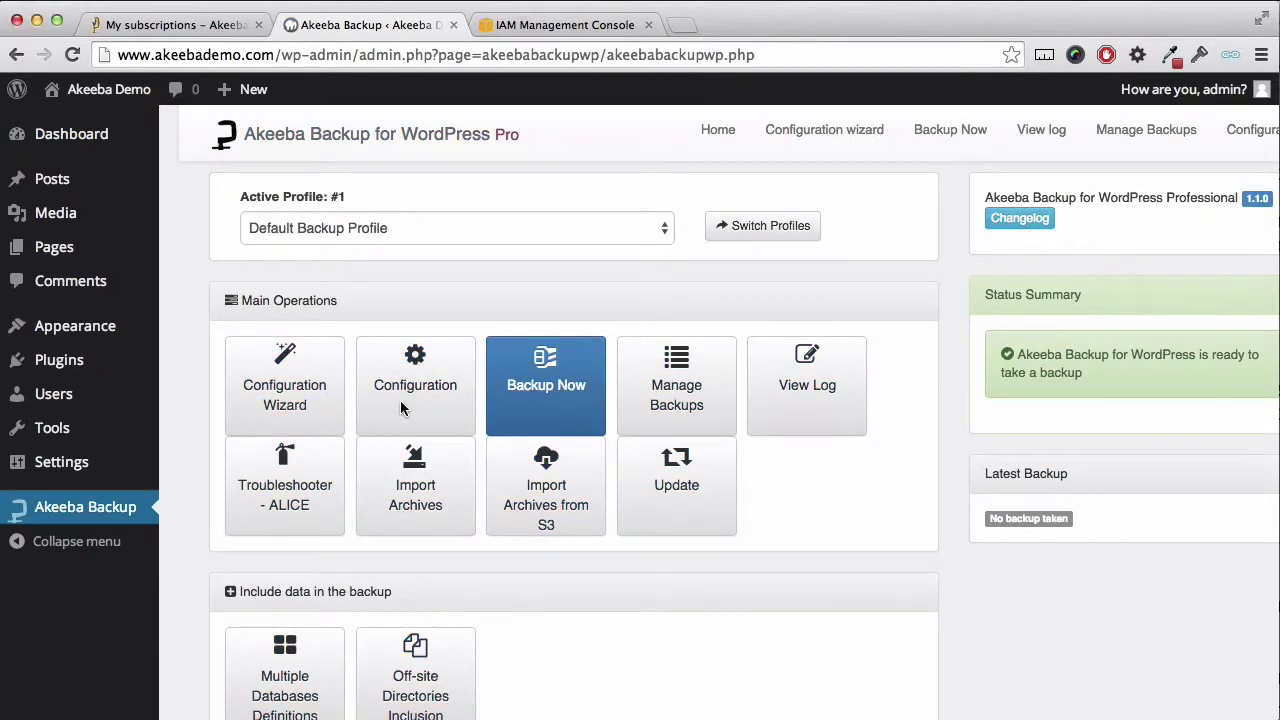
left_click(402, 408)
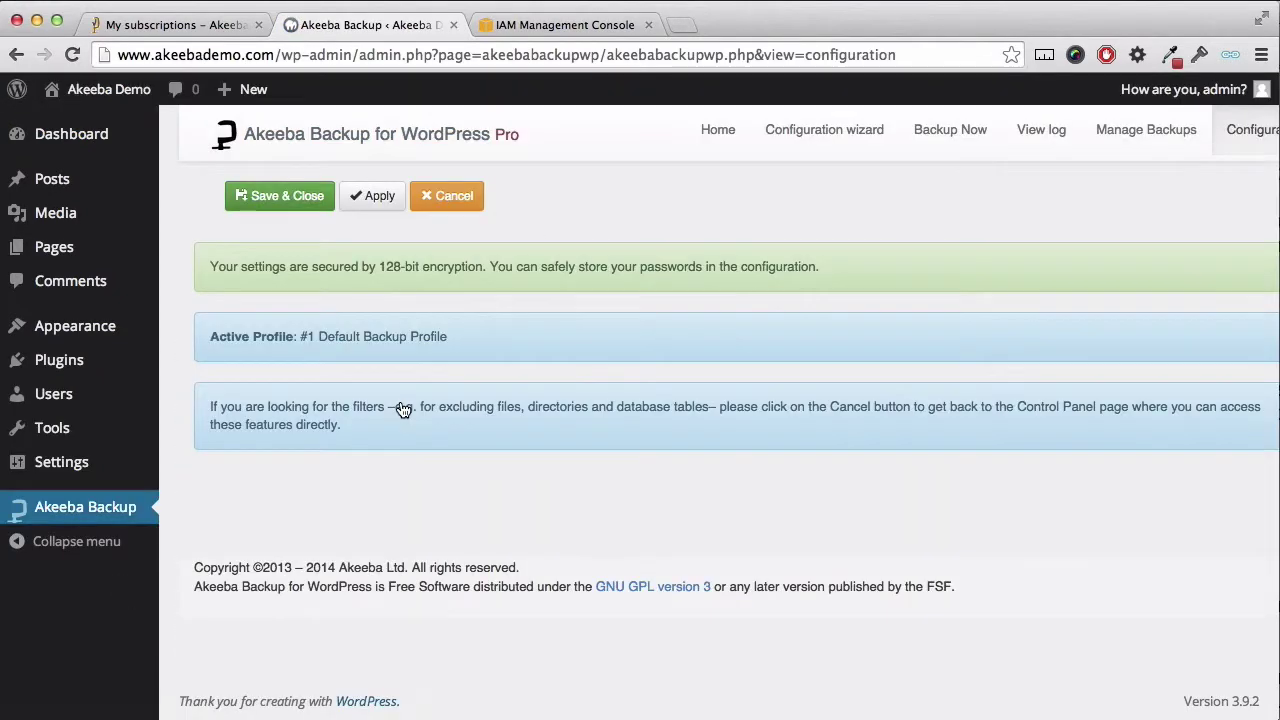
scroll(593, 496, "down", 10)
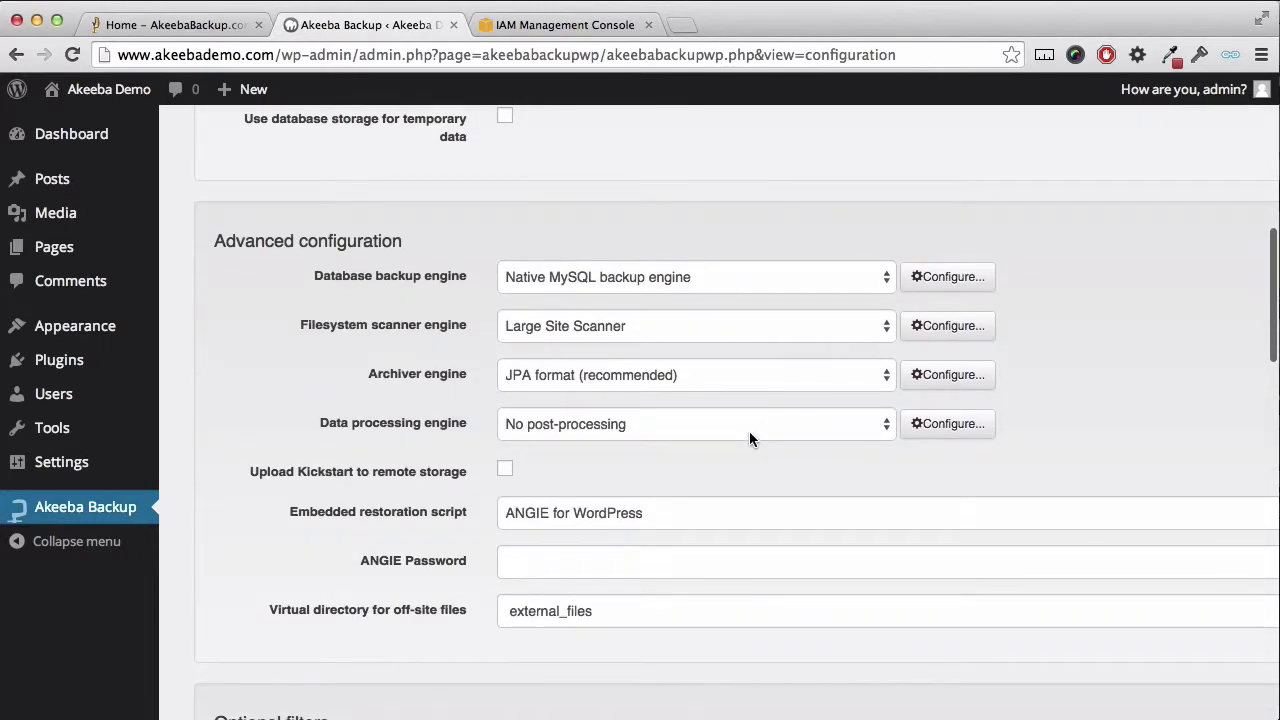
scroll(749, 431, "down", 2)
left_click(744, 383)
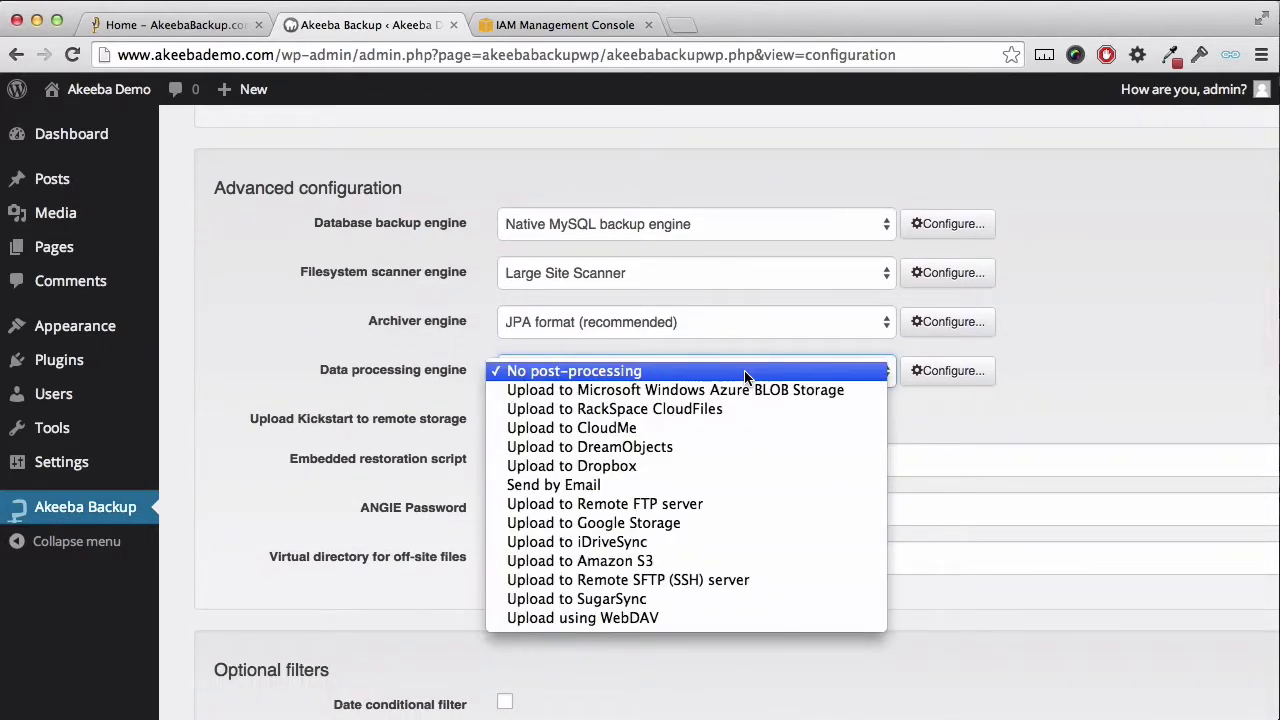
left_click(720, 560)
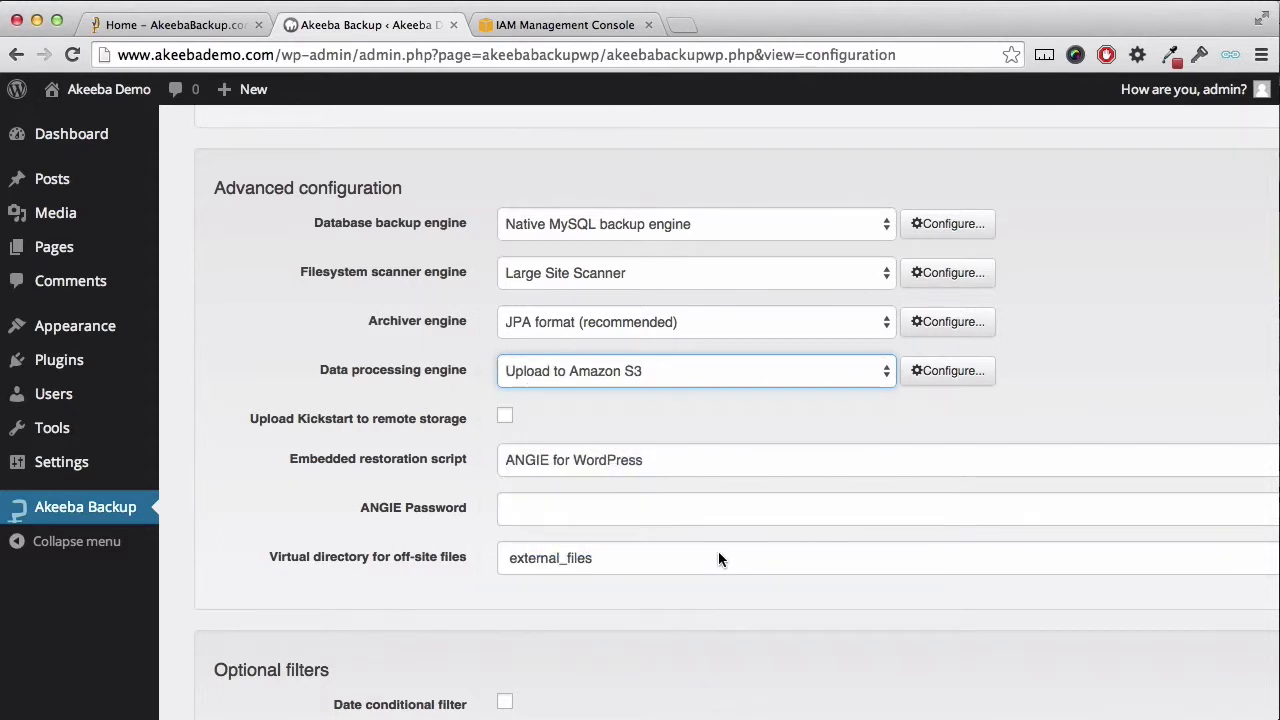
In the Amazon S3 upload settings, paste the new AWS access key ID into Access Key.
left_click(938, 380)
scroll(935, 374, "down", 5)
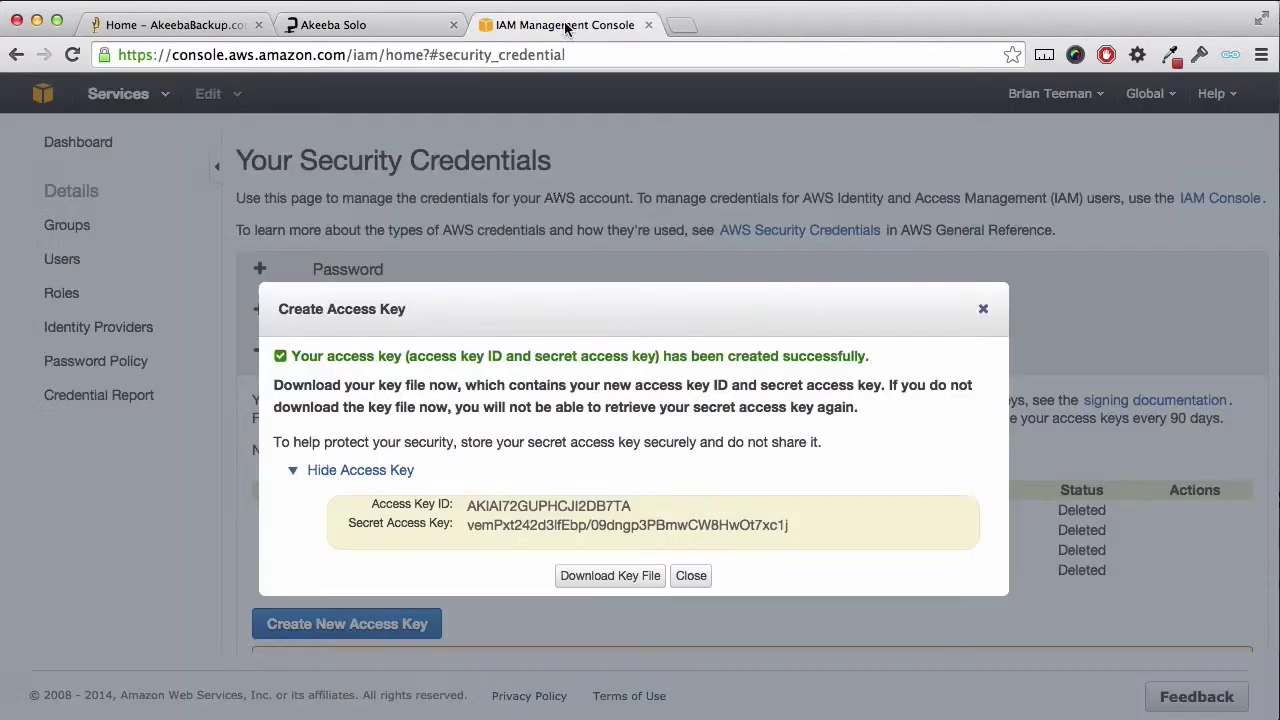
left_click_drag(466, 506, 634, 507)
right_click(602, 517)
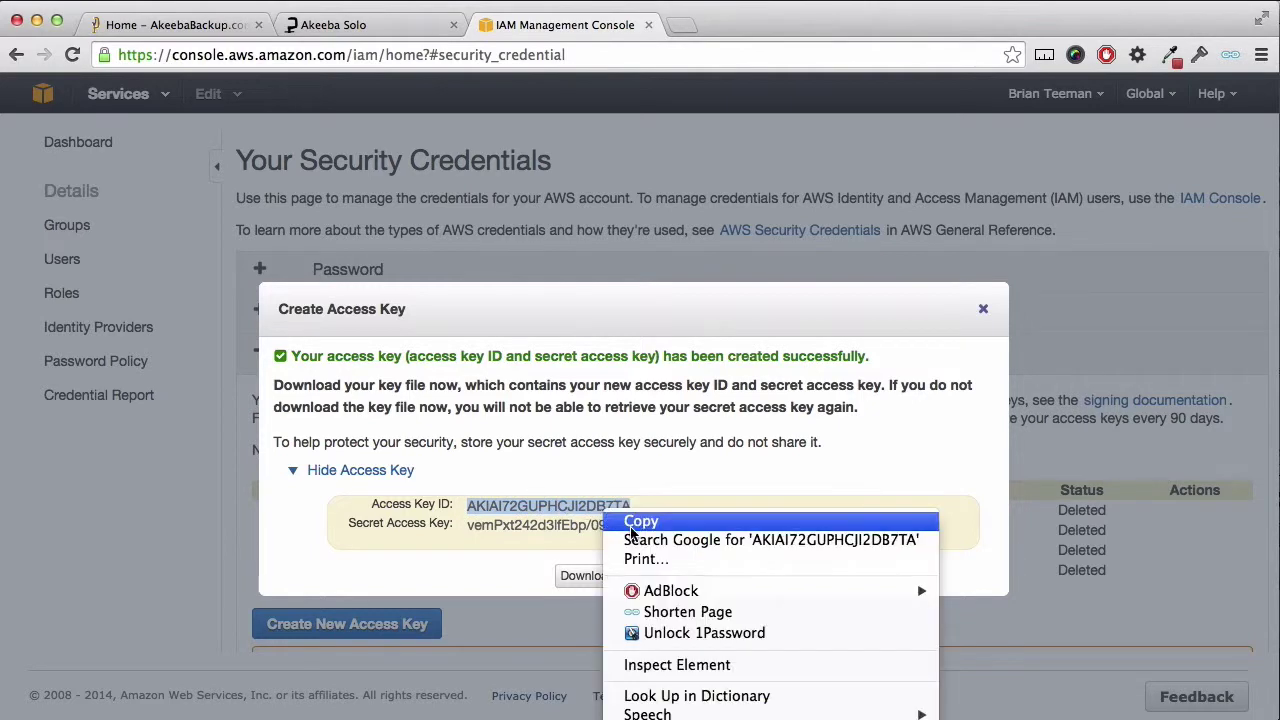
left_click(612, 521)
left_click(734, 370)
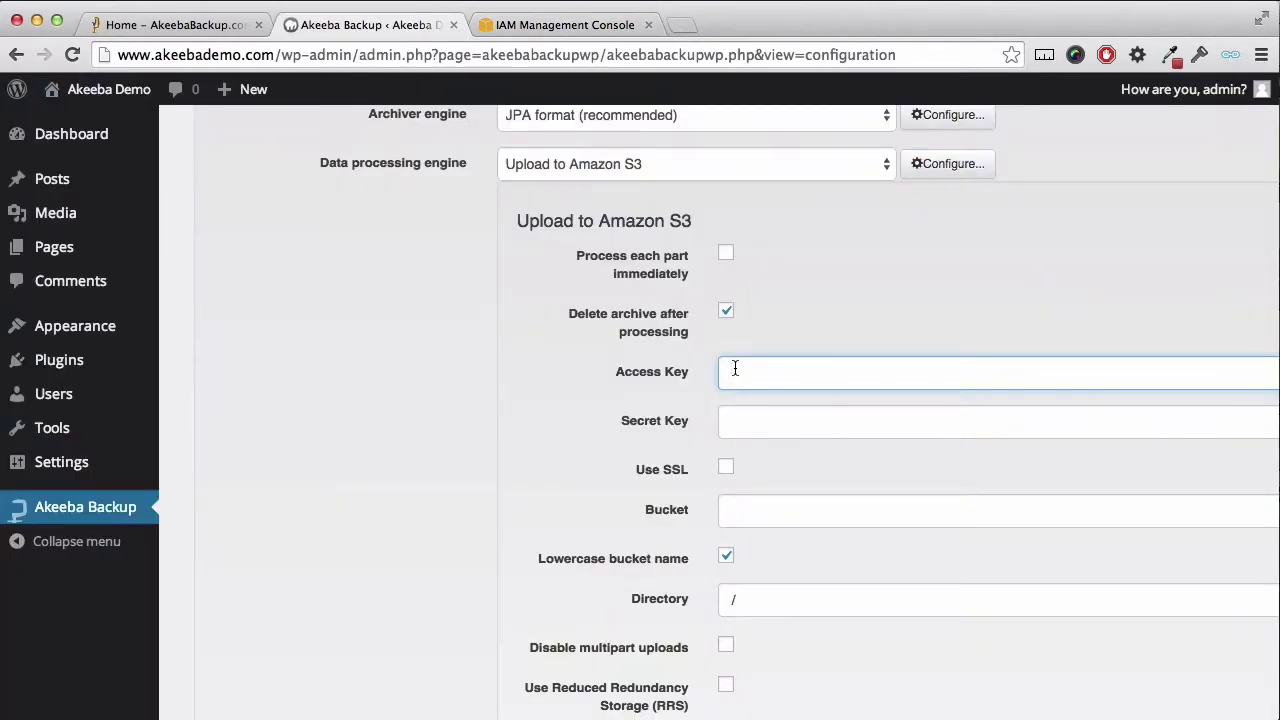
right_click(726, 369)
left_click(762, 468)
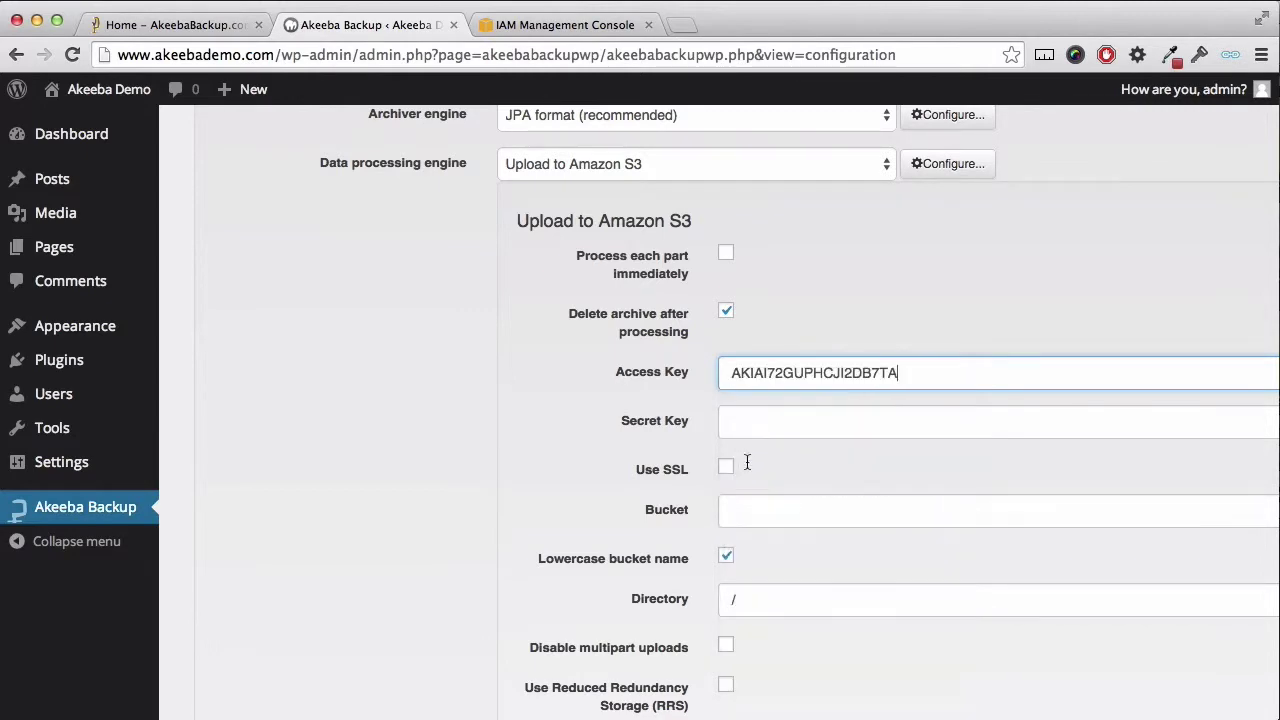
key("Tab")
key("super+v")
key("super+z")
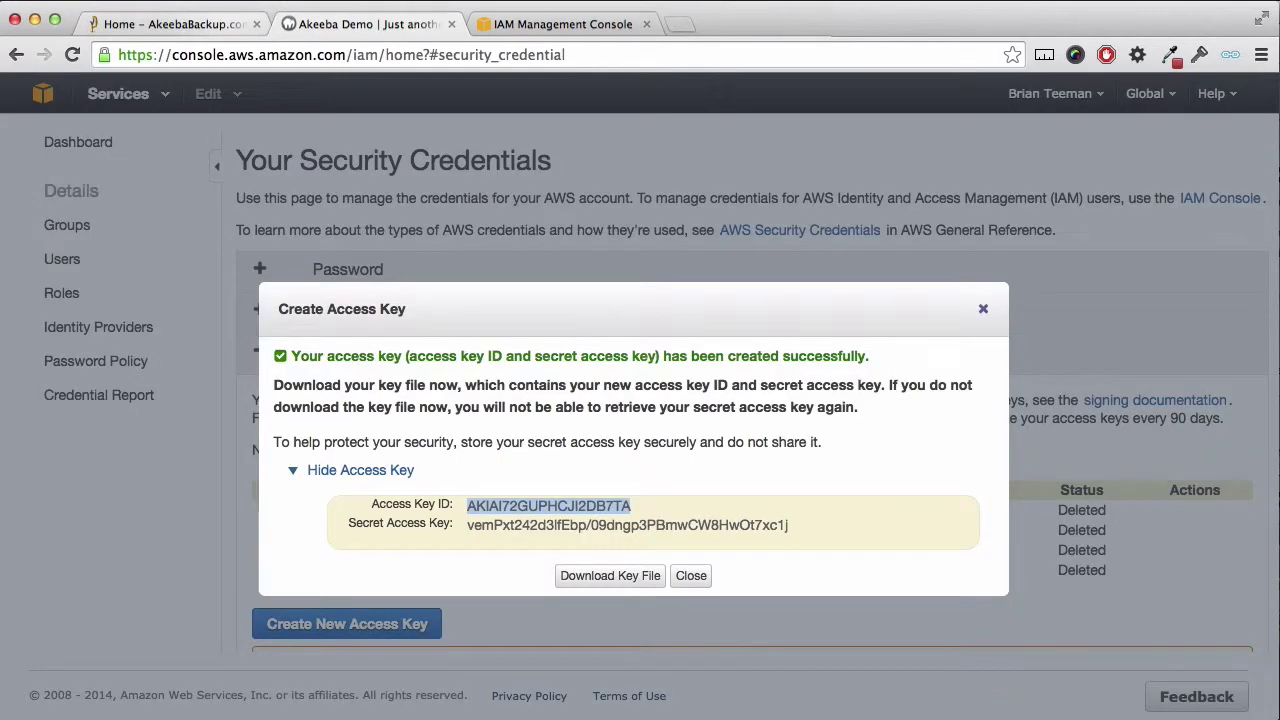
Copy the AWS secret access key and paste it into the Secret Key field.
left_click_drag(466, 524, 780, 524)
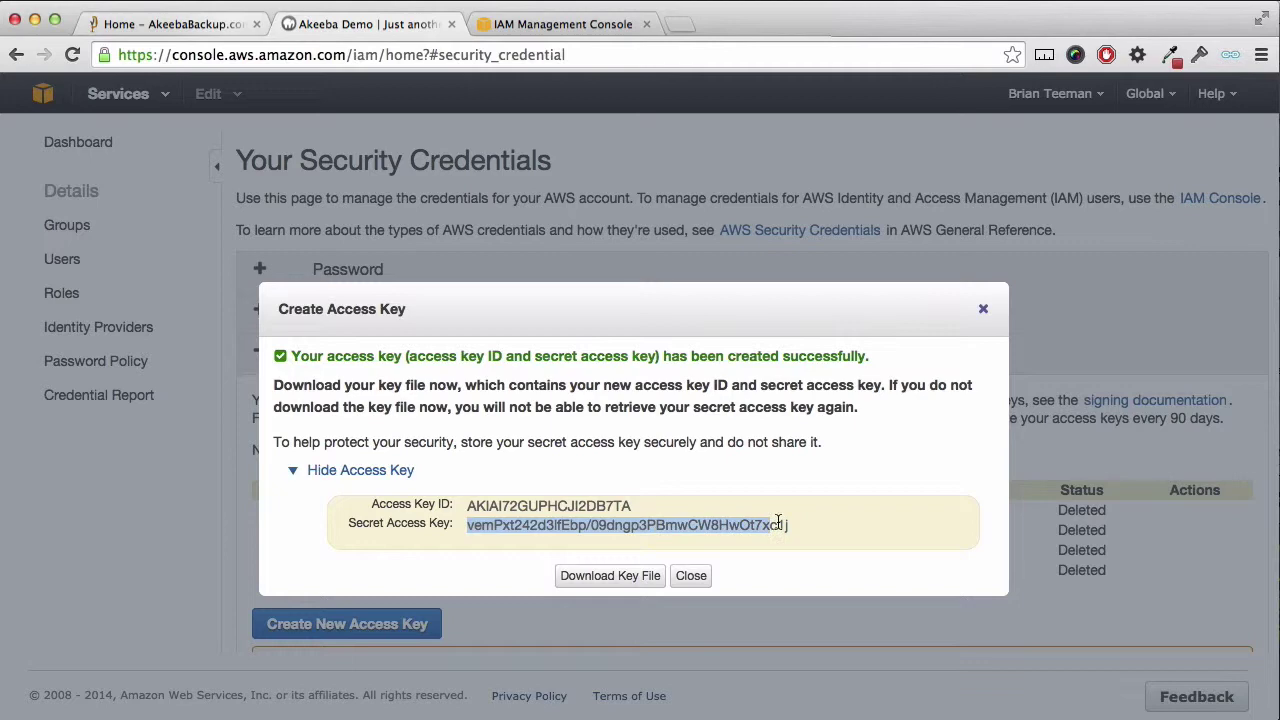
right_click(766, 527)
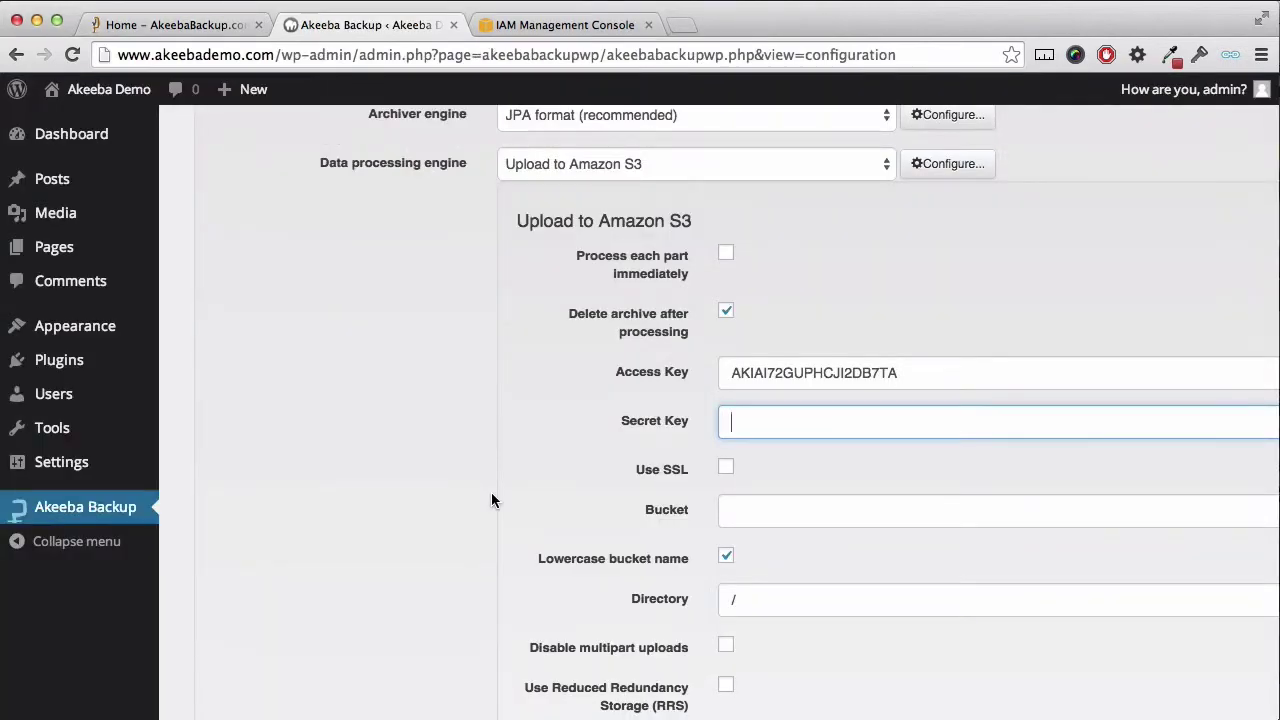
right_click(756, 416)
left_click(783, 508)
Enter 'akeebademodotcom' as the bucket name.
left_click(781, 509)
type("akee")
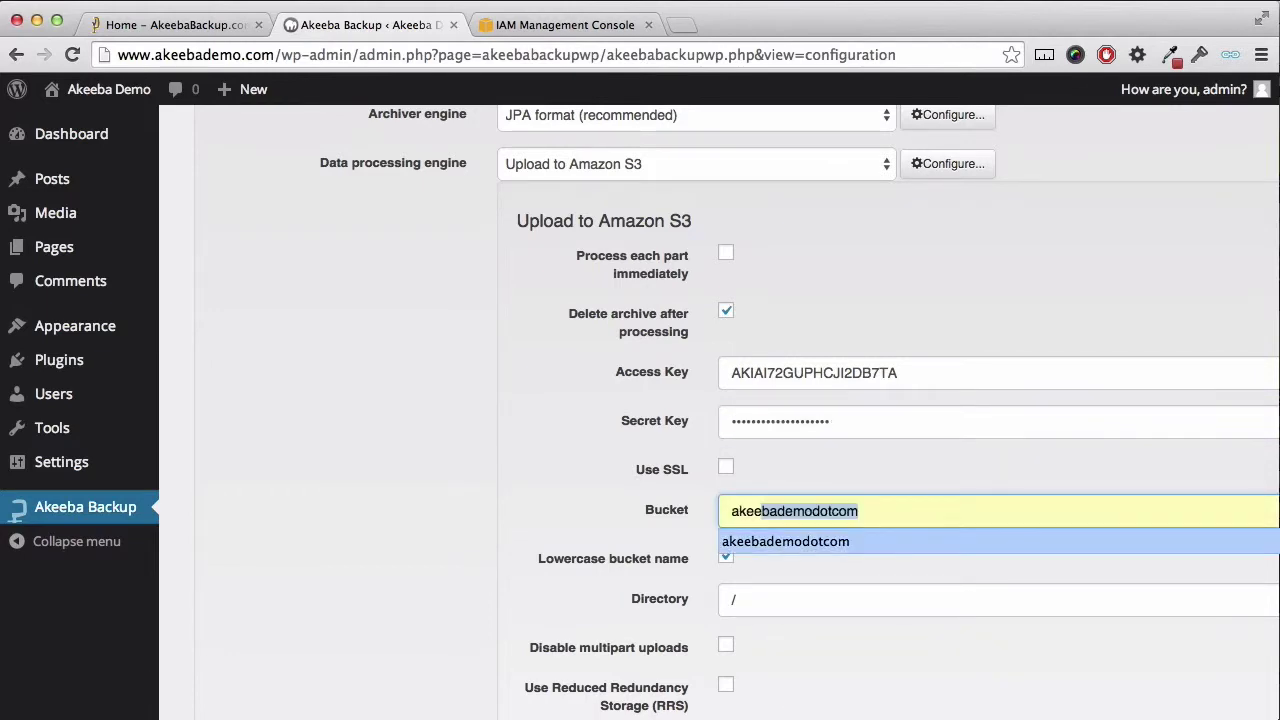
key("Return")
scroll(765, 485, "up", 15)
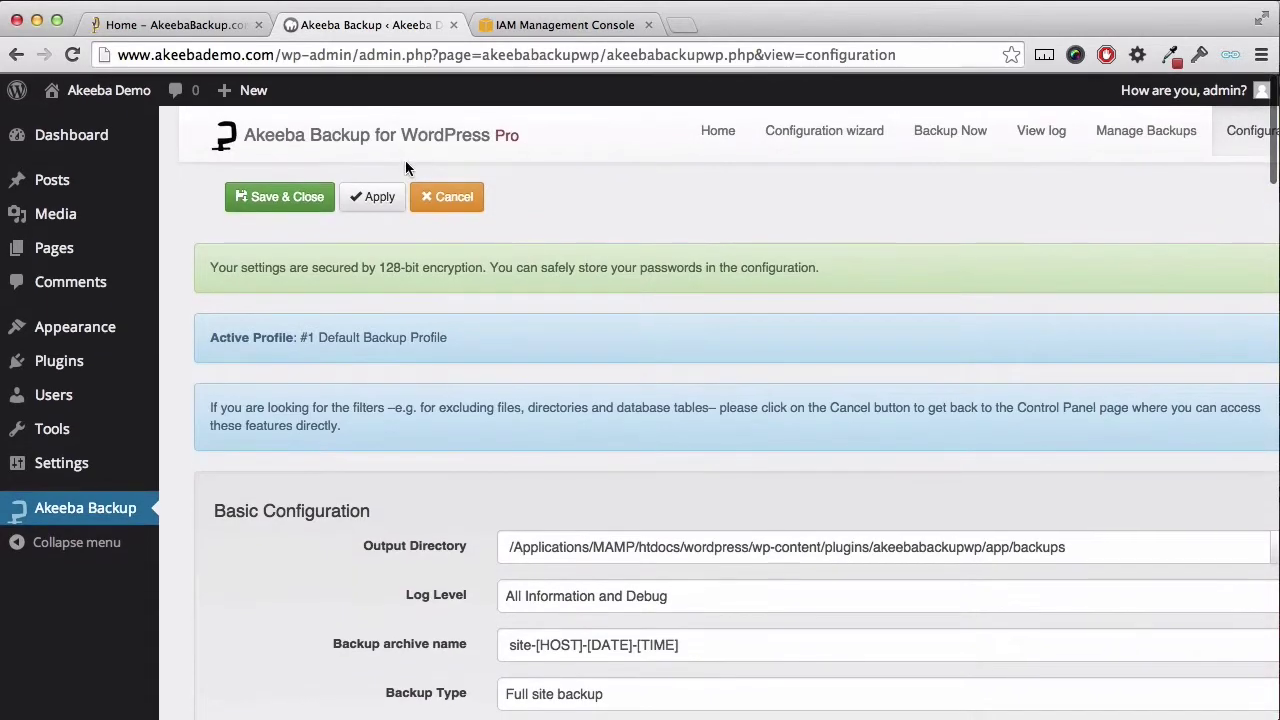
Save the S3 settings and run a full site backup, producing an 11.30 Mb remote archive.
left_click(307, 197)
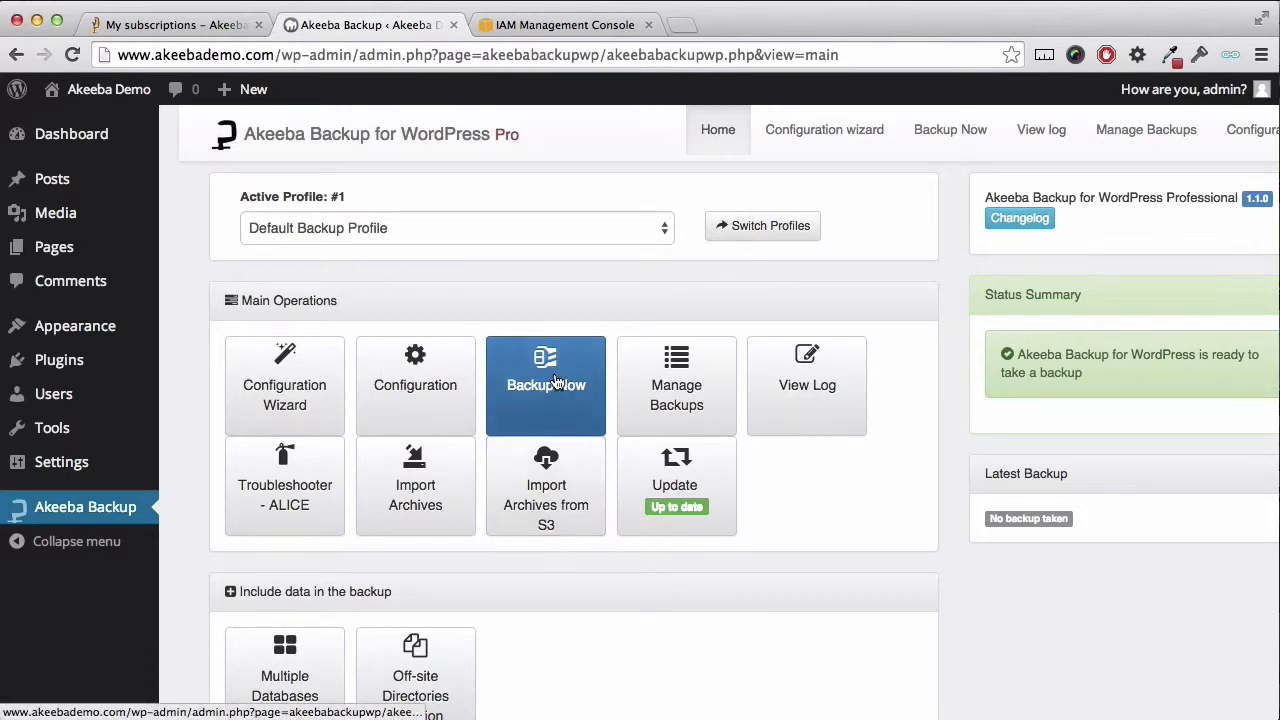
left_click(556, 378)
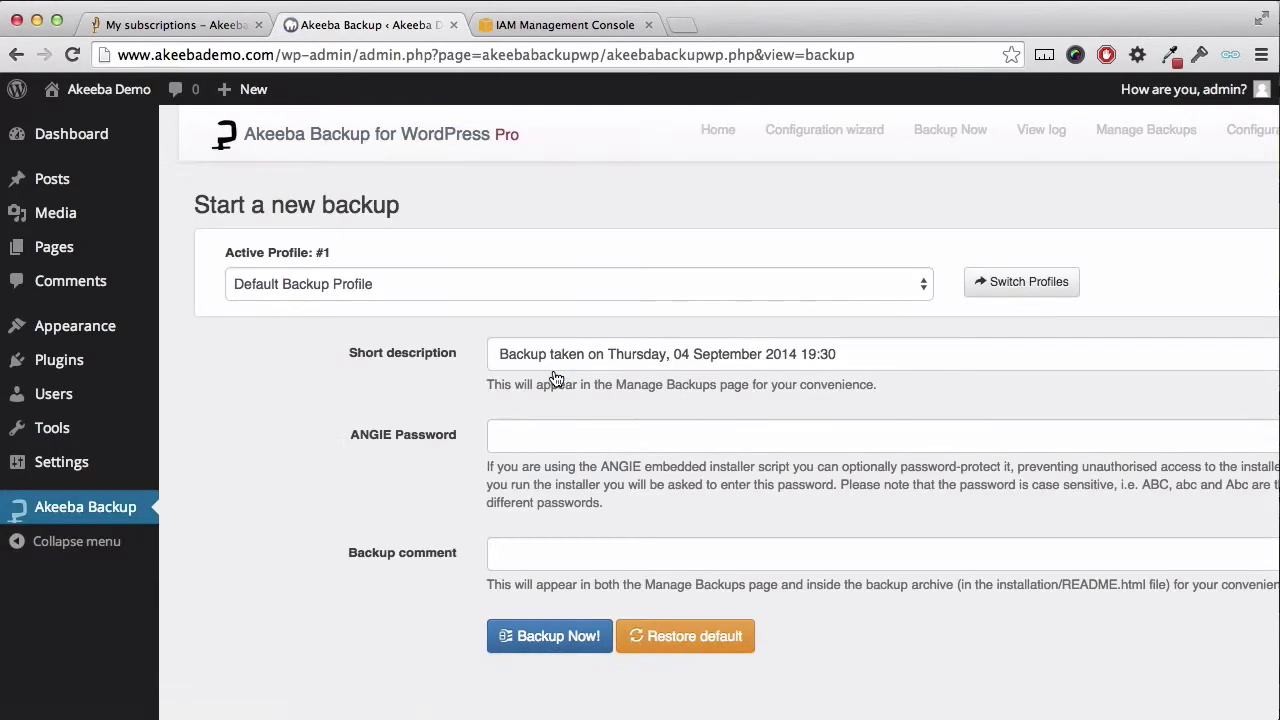
left_click(561, 636)
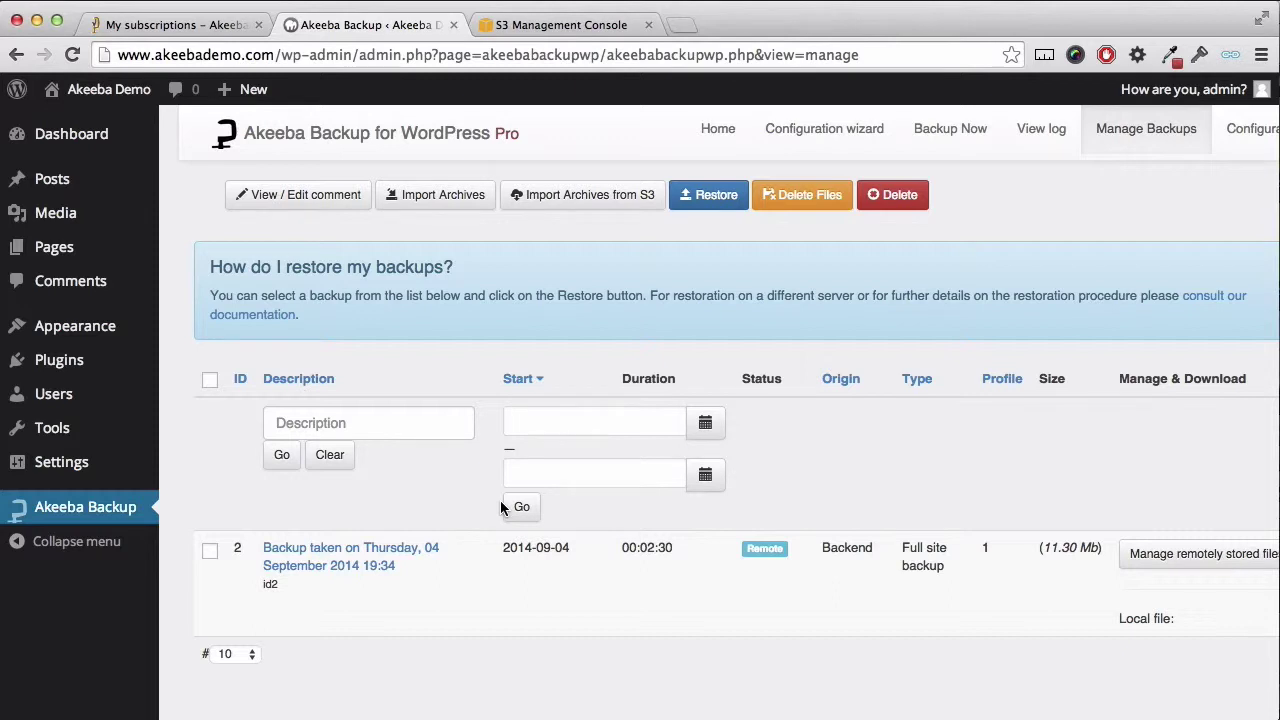
scroll(501, 507, "down", 2)
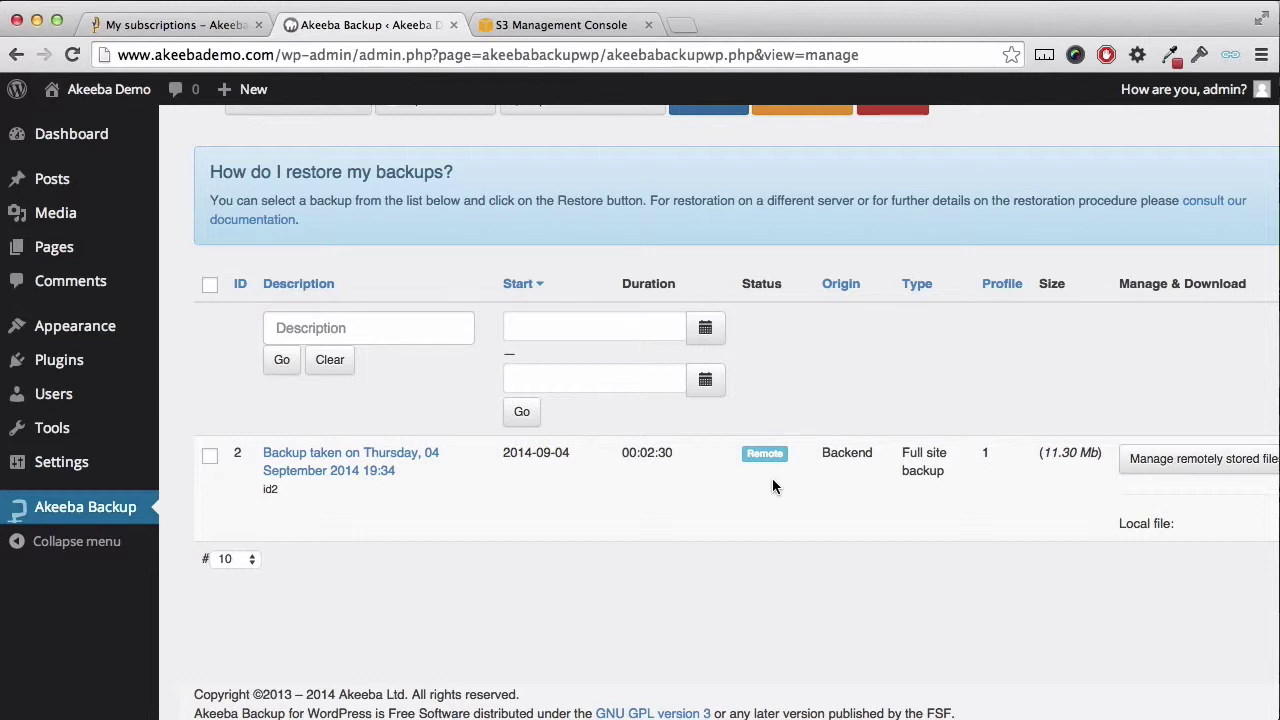
left_click(1148, 472)
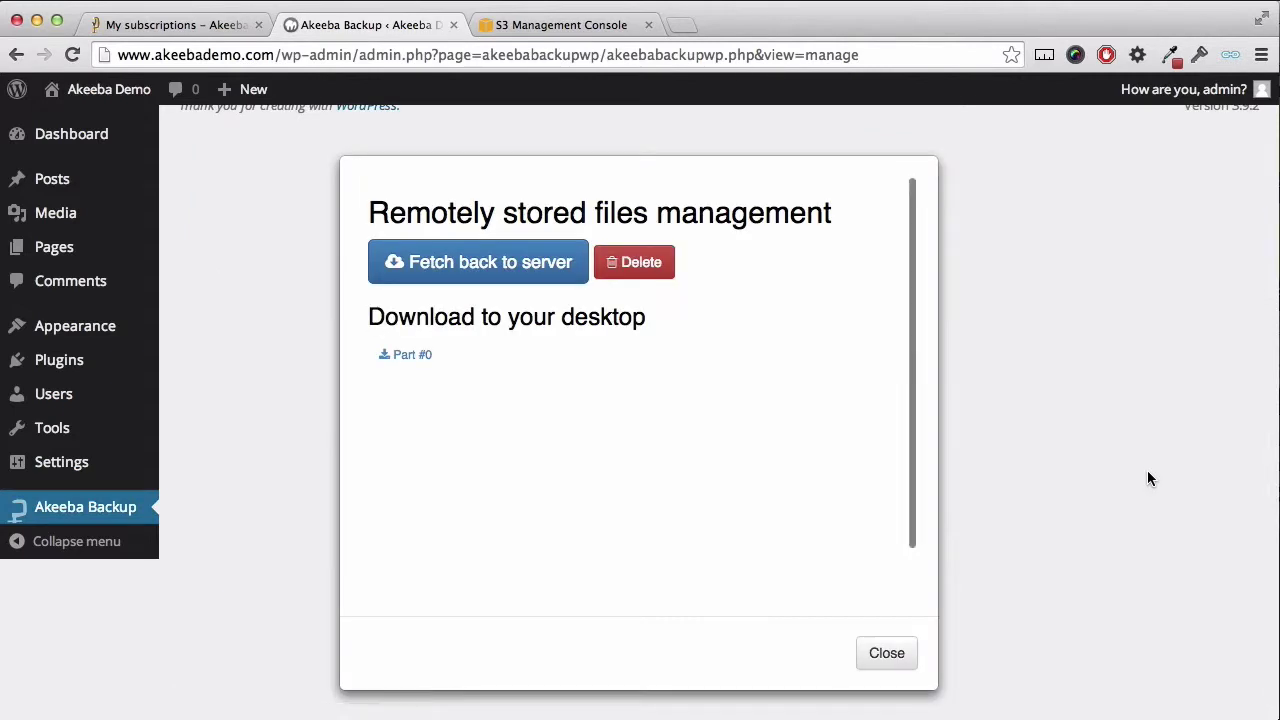
left_click(885, 650)
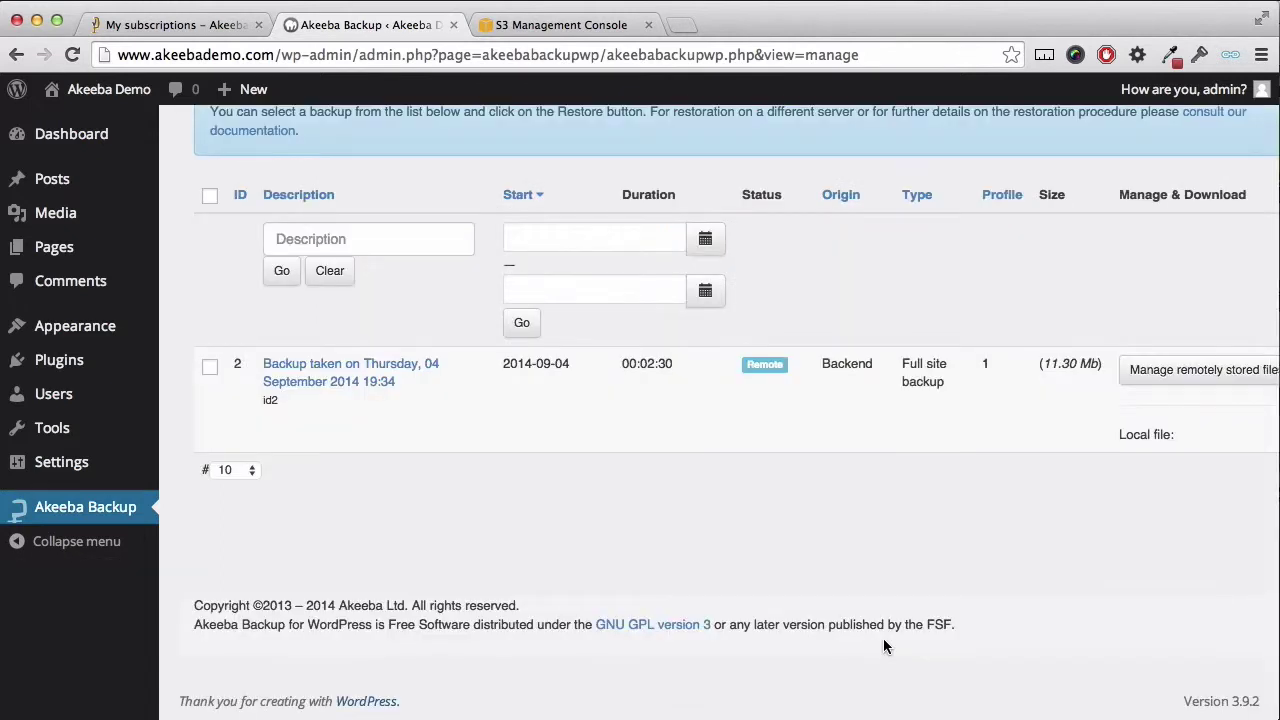
Back in the S3 console, open bucket 'akeebademodotcom' to see the new 11.2 MB backup.
left_click(550, 22)
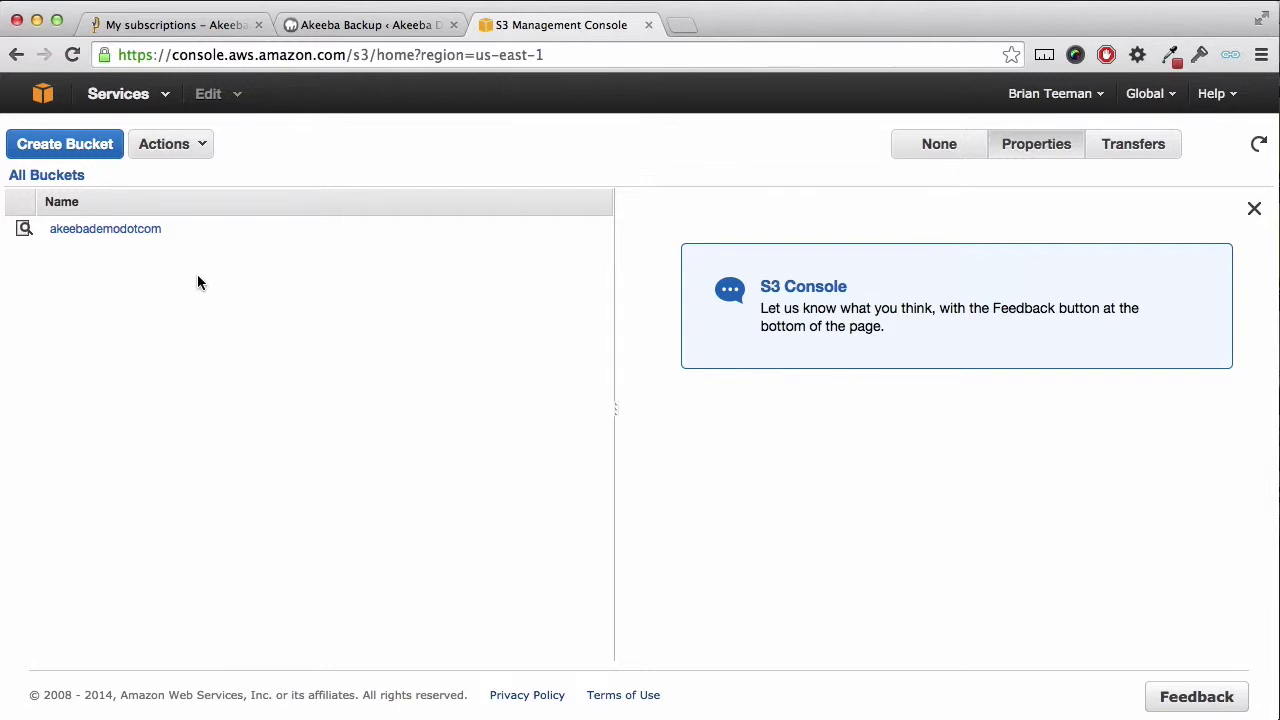
left_click(143, 232)
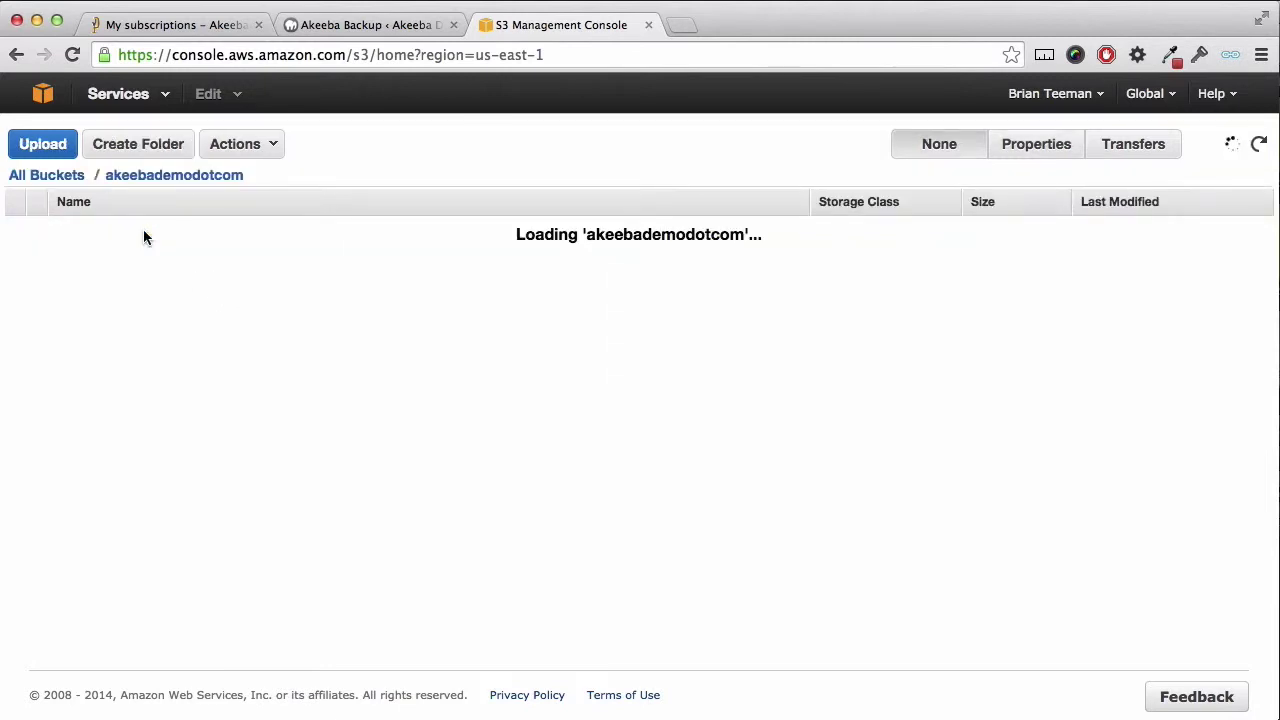